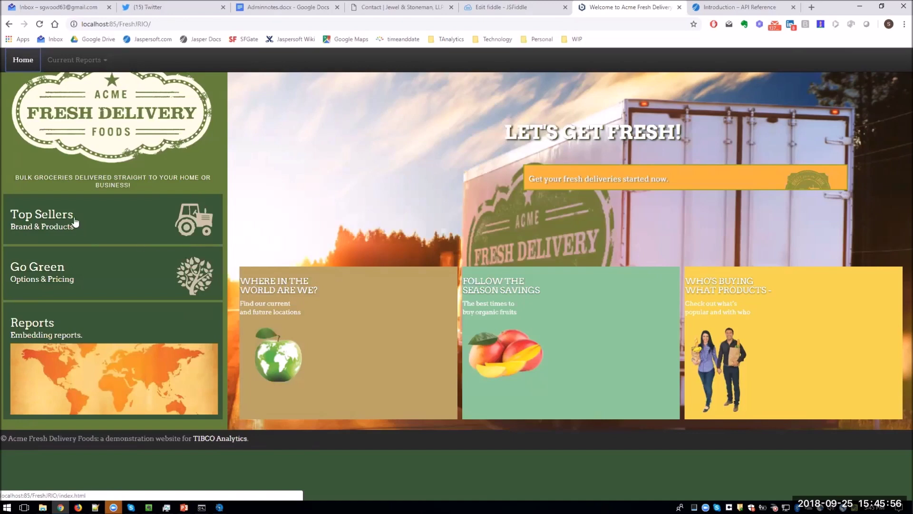
# Step: On Top Sellers, list Tri-State's top ten products and hide Tell Tale from the brand chart
pyautogui.click(92, 218)
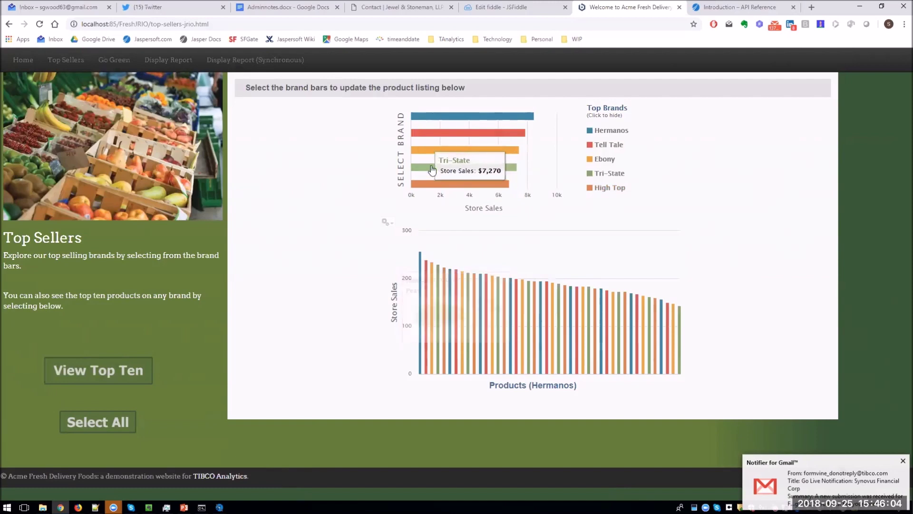
pyautogui.click(459, 167)
pyautogui.click(124, 369)
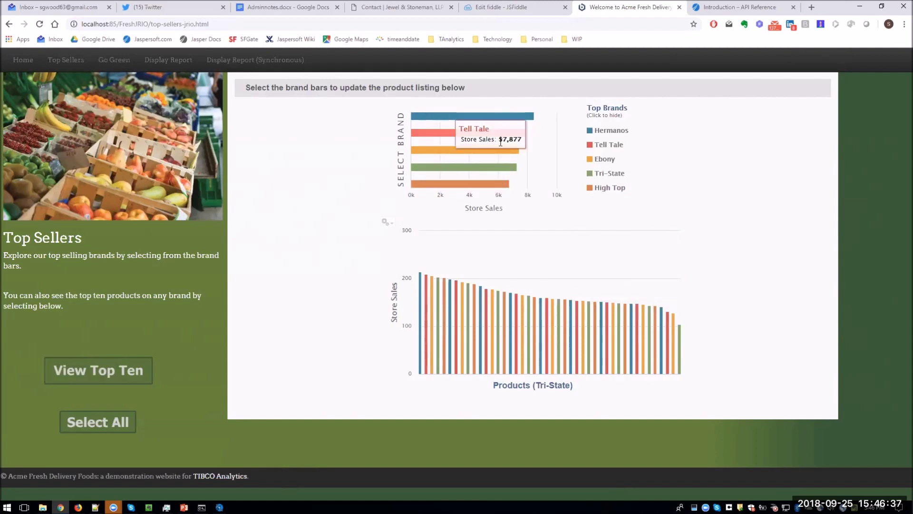
pyautogui.click(618, 148)
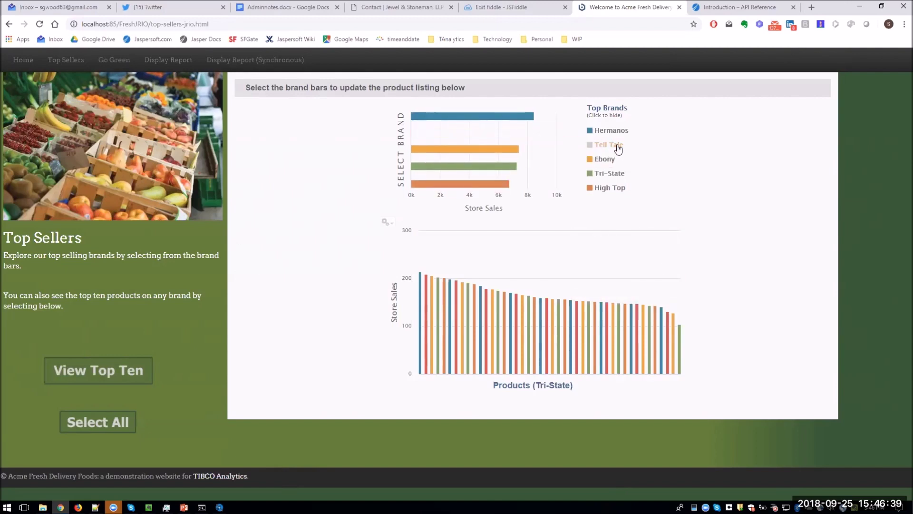
# Step: Restore Tell Tale, compare Tri-State, Tell Tale and High Top products, and show High Top's top ten
pyautogui.click(609, 146)
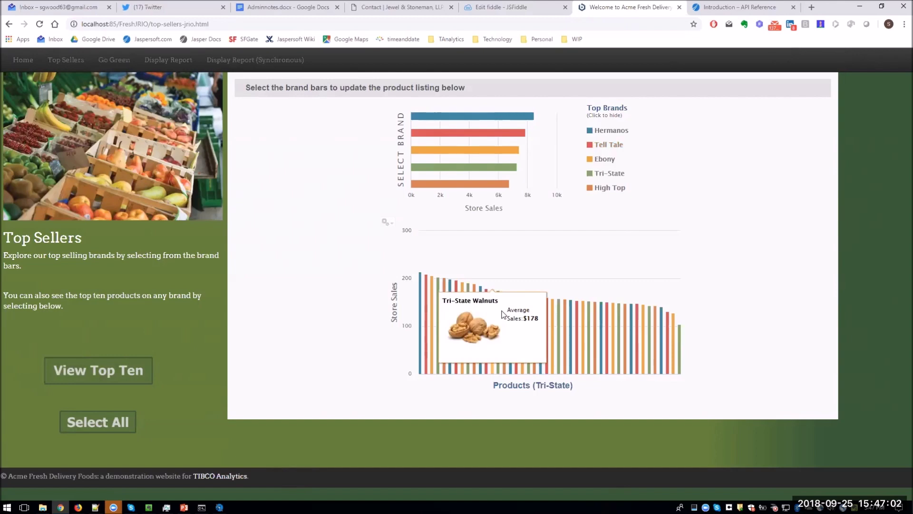
pyautogui.click(453, 168)
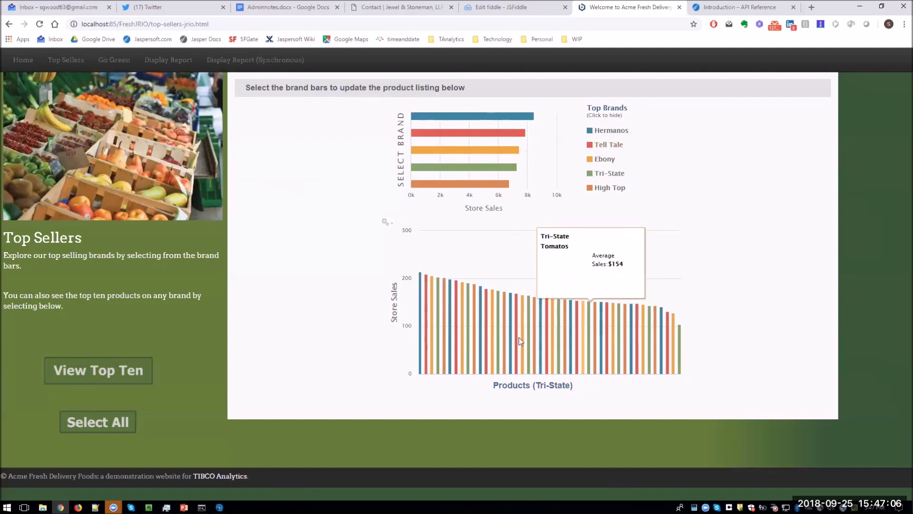
pyautogui.click(428, 134)
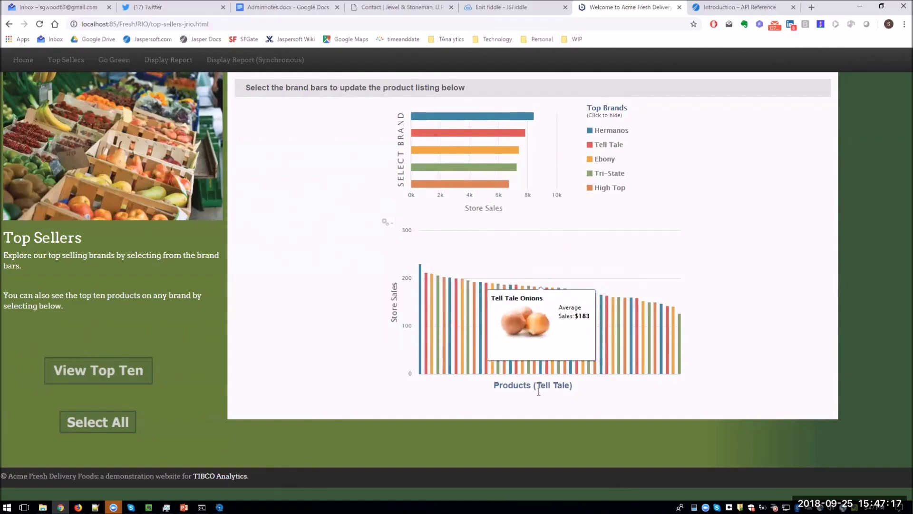
pyautogui.click(456, 184)
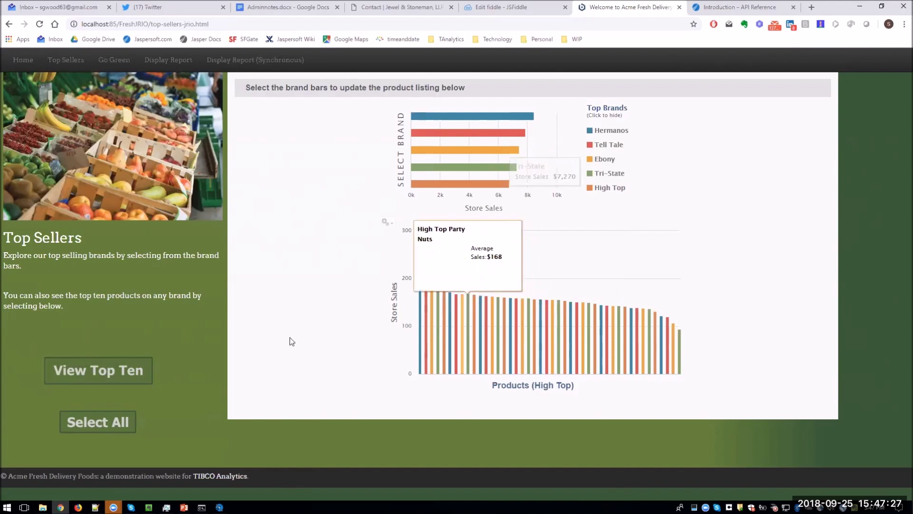
pyautogui.click(87, 369)
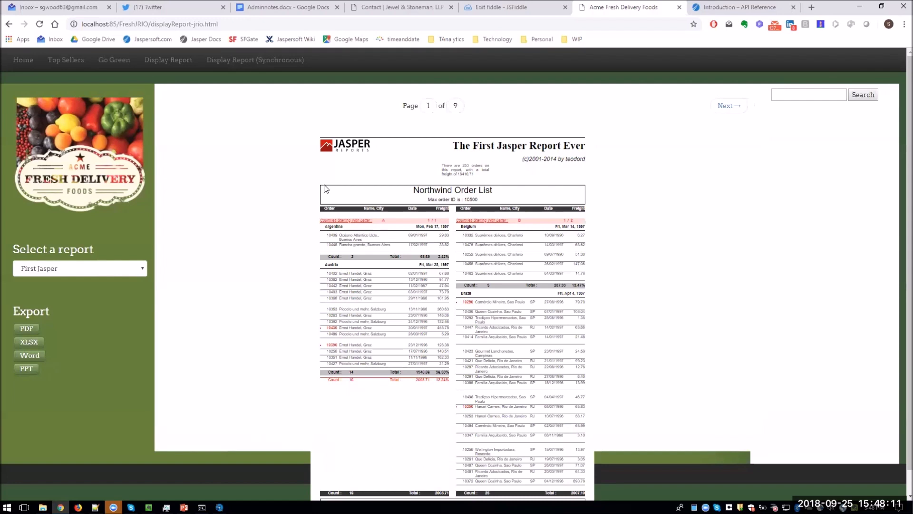
# Step: Switch to the Customer Overview report and hide the product table's # column
pyautogui.click(143, 269)
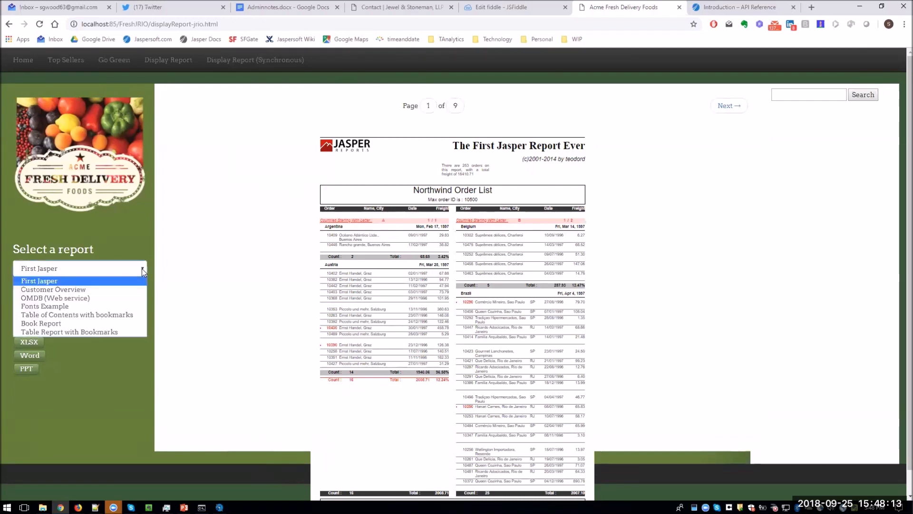
pyautogui.click(48, 290)
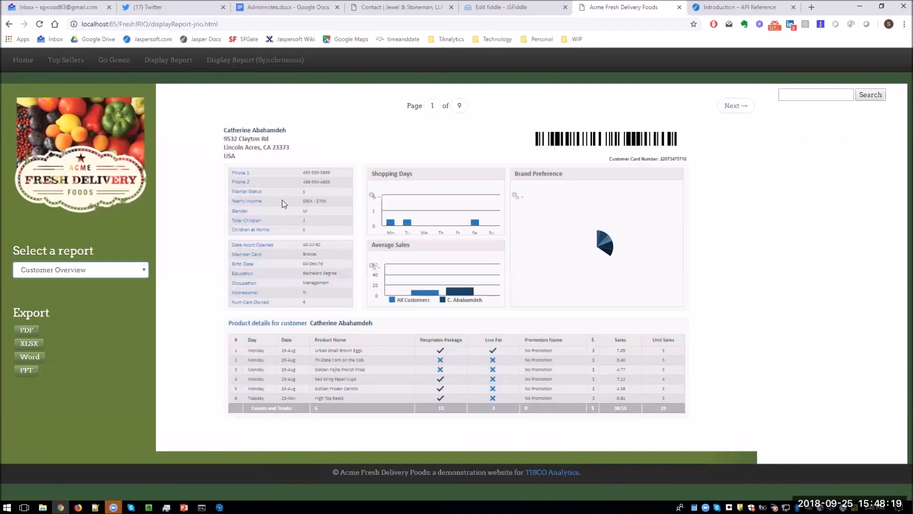
pyautogui.click(238, 339)
pyautogui.click(235, 331)
pyautogui.moveTo(248, 367)
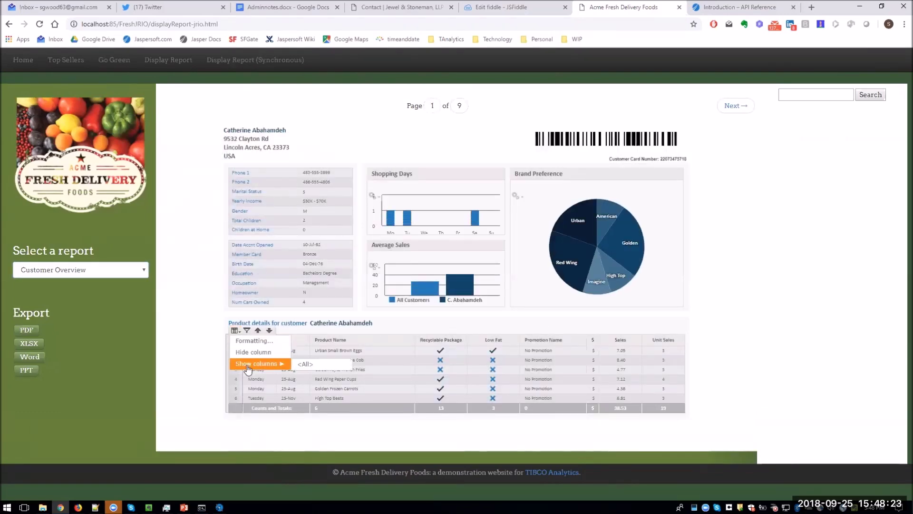
pyautogui.click(252, 352)
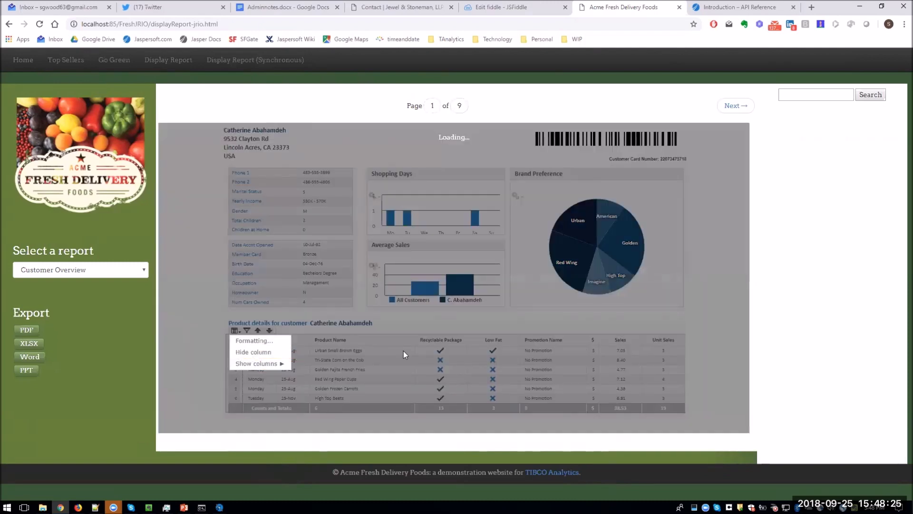
# Step: Sort the product table by Sales ascending and bring up chart type choices for Shopping Days
pyautogui.click(618, 338)
pyautogui.click(612, 330)
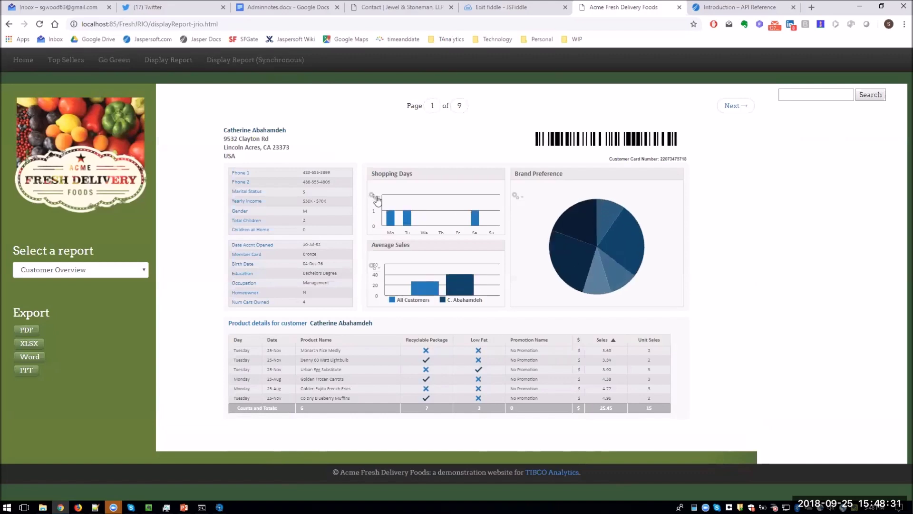
pyautogui.click(374, 196)
pyautogui.click(383, 209)
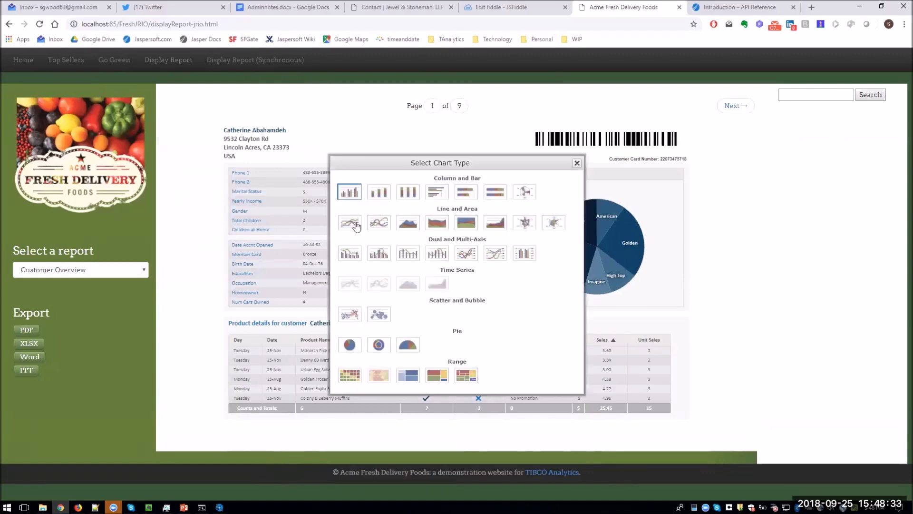
# Step: Make Shopping Days a line chart, then select the table's Sales column
pyautogui.click(356, 227)
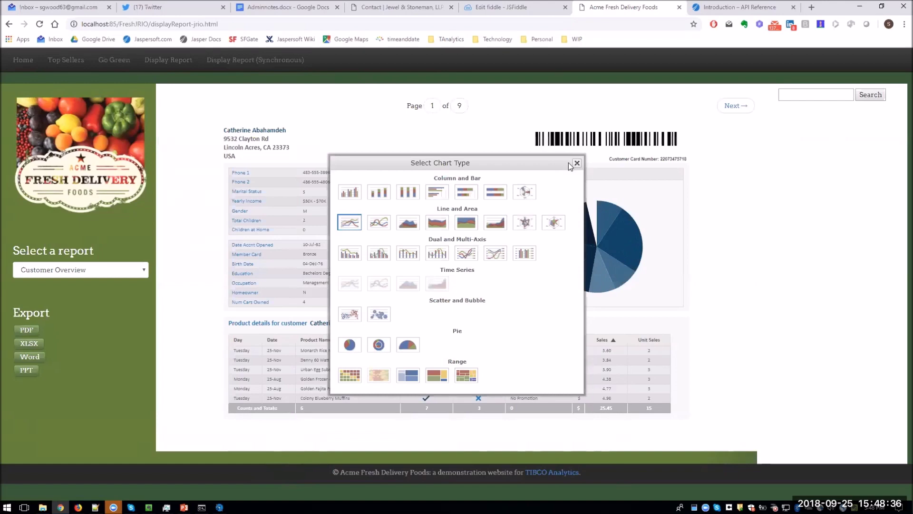
pyautogui.click(577, 163)
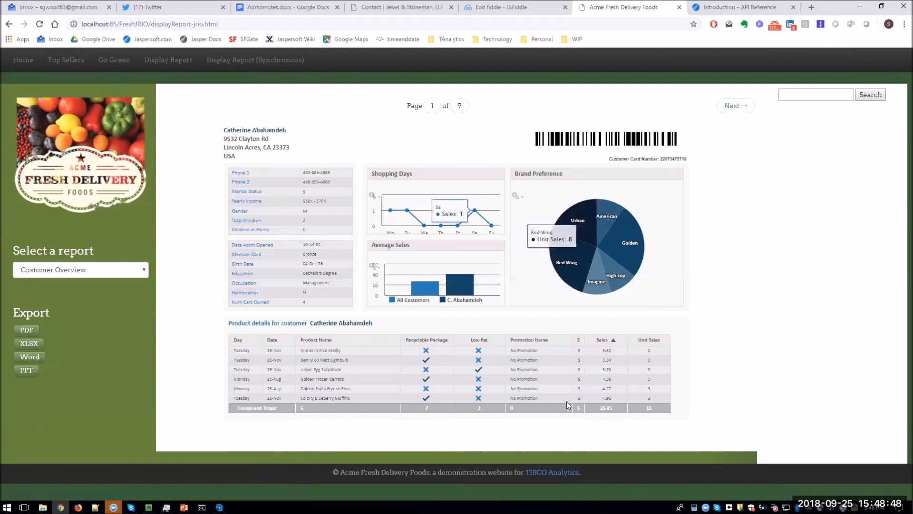
pyautogui.click(603, 341)
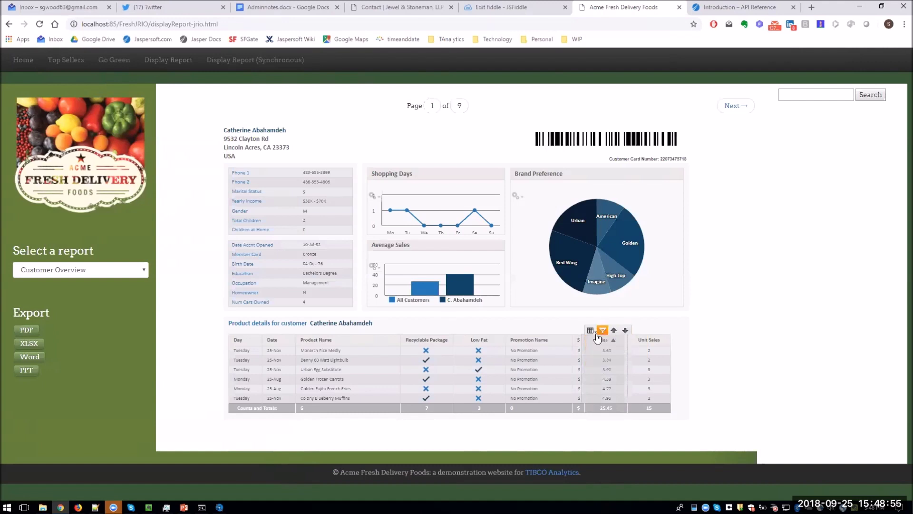
# Step: Add a Sales conditional format: greater than or equal to 4 gets a green background
pyautogui.click(603, 342)
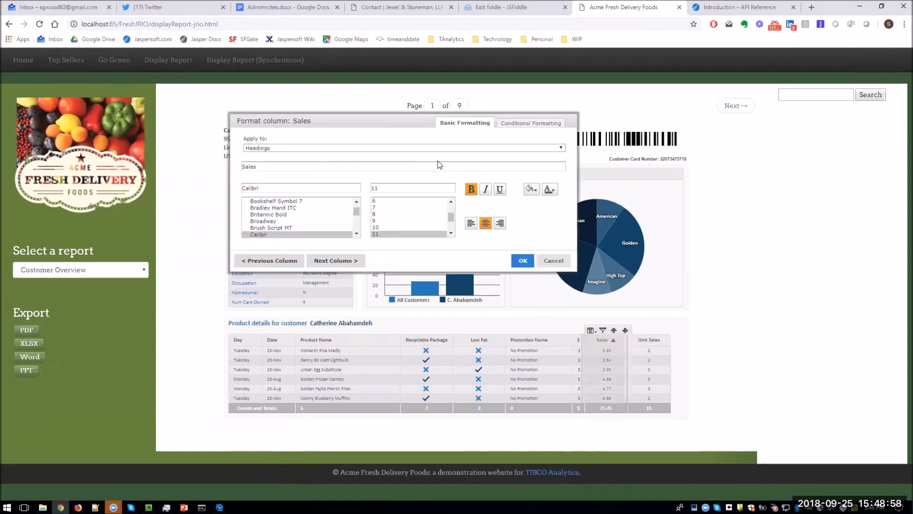
pyautogui.click(521, 124)
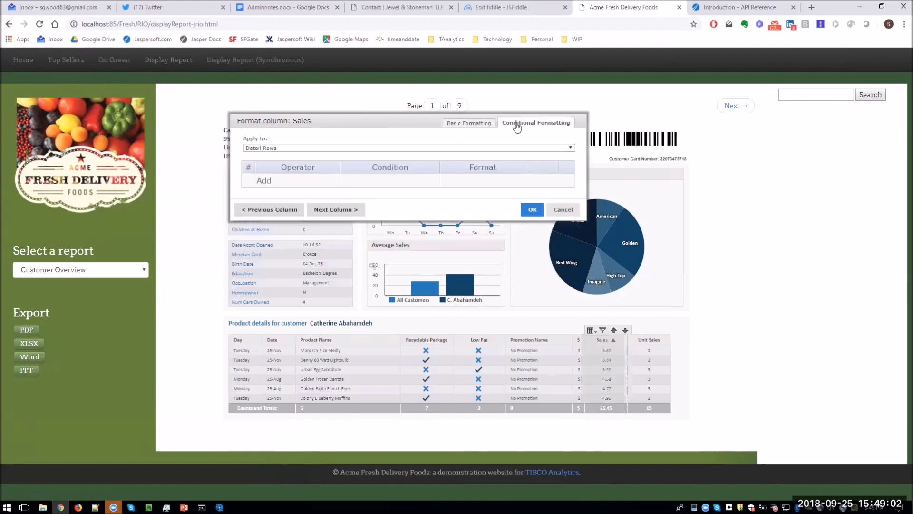
pyautogui.click(262, 180)
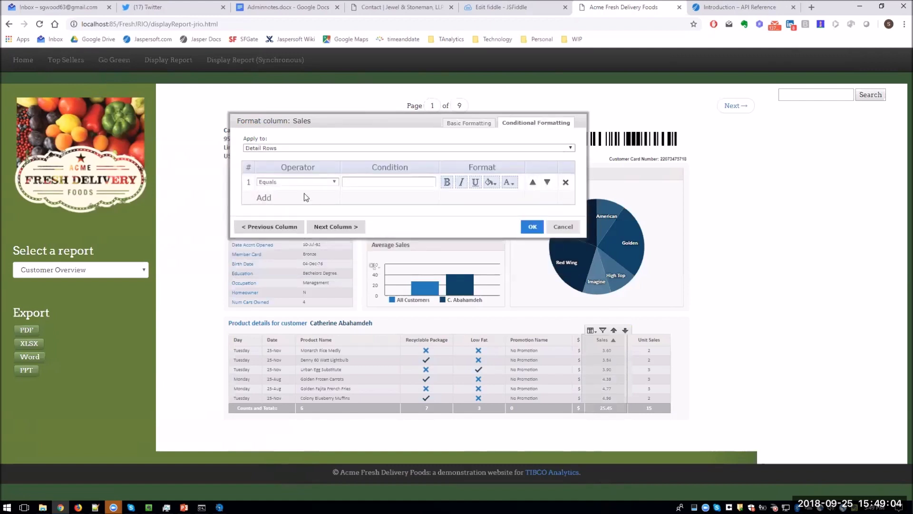
pyautogui.click(312, 183)
pyautogui.click(291, 208)
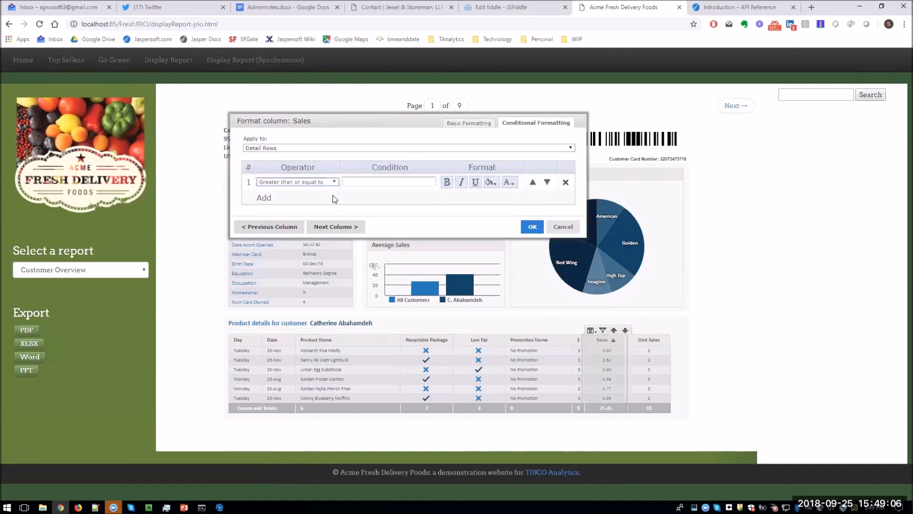
pyautogui.click(386, 181)
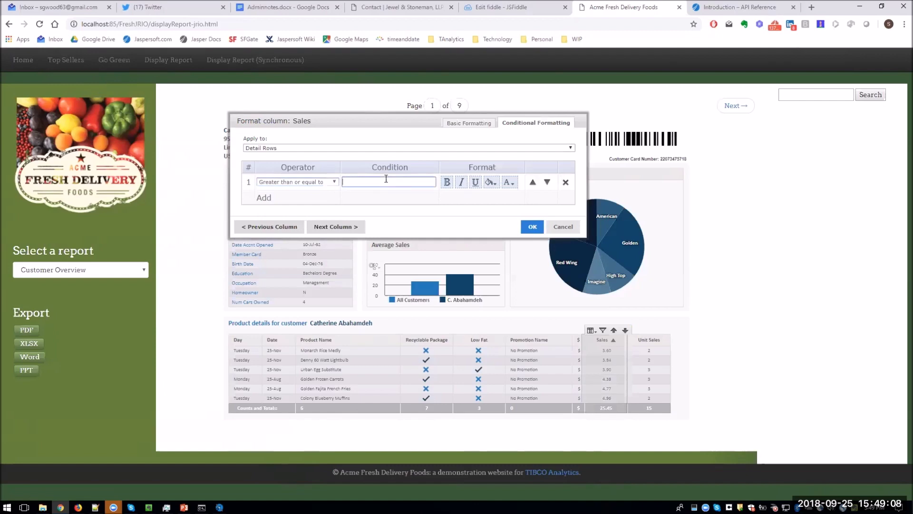
pyautogui.write('4')
pyautogui.click(493, 183)
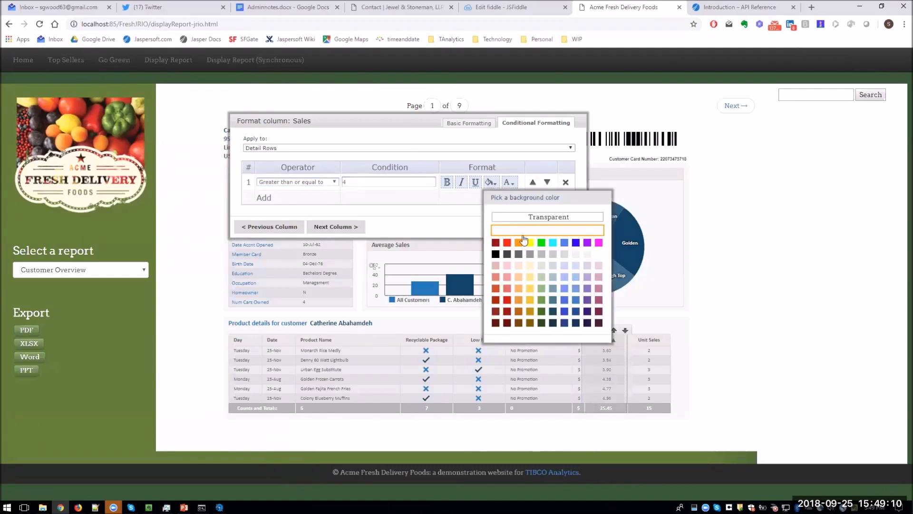
pyautogui.click(541, 289)
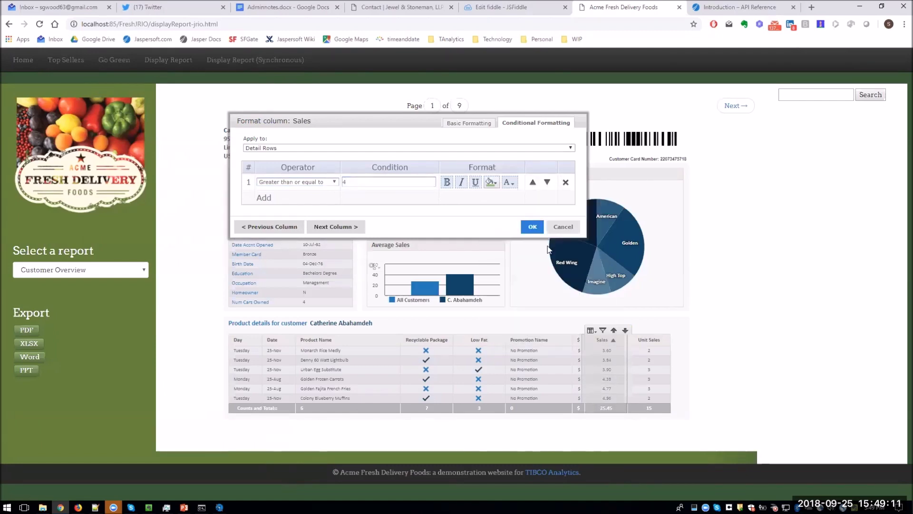
pyautogui.click(532, 227)
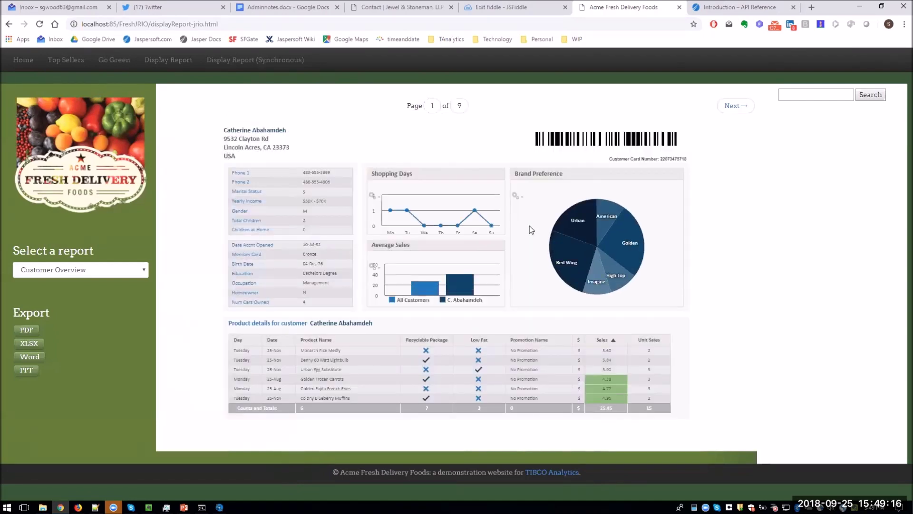
pyautogui.moveTo(476, 211)
# Step: Move to page 2 of 9, export the report to PDF, and open CustomerOverview.pdf
pyautogui.click(734, 106)
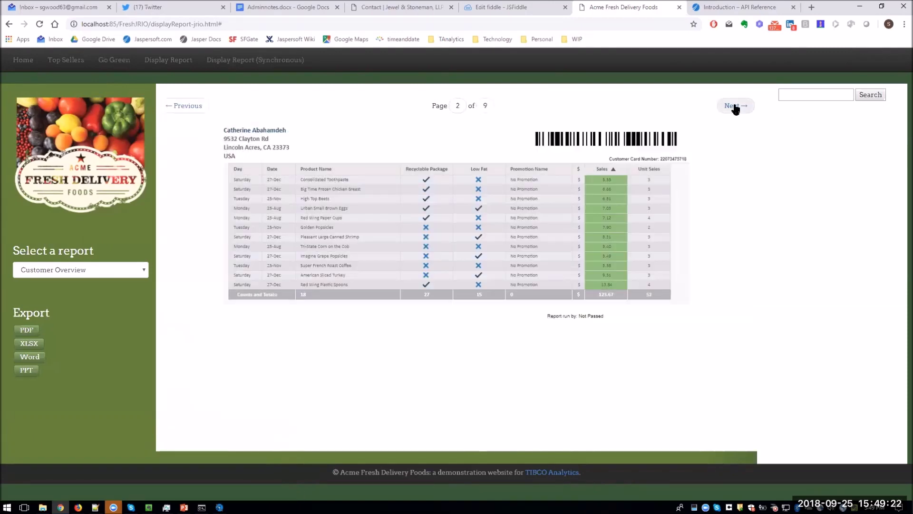
pyautogui.click(27, 329)
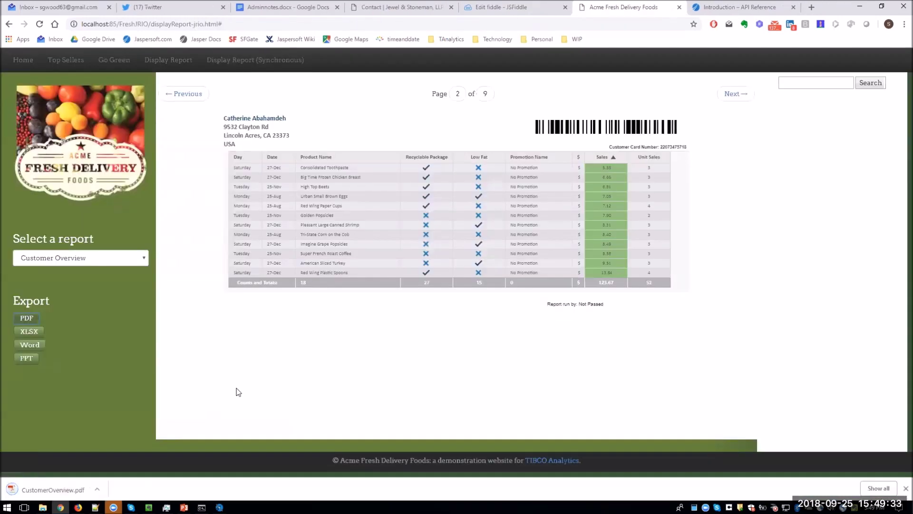
pyautogui.click(46, 490)
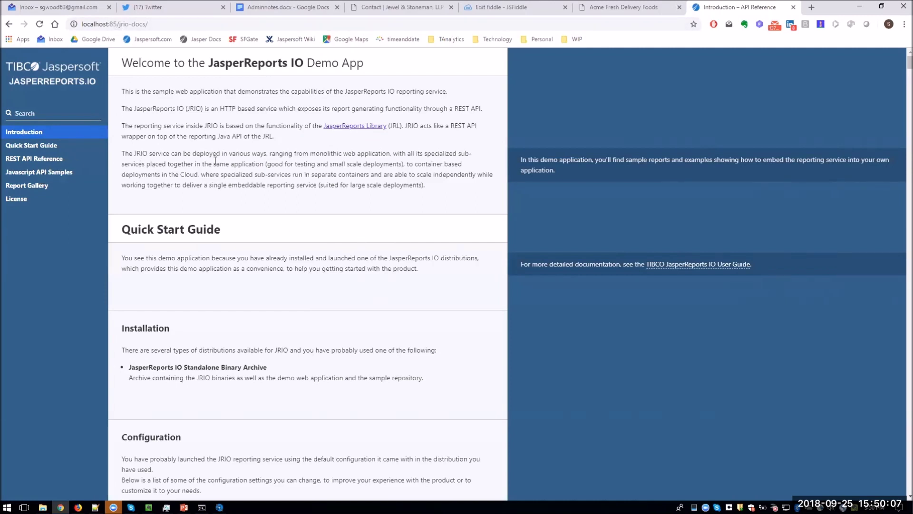
# Step: Open the Basic Embed 'Simple report rendering' sample from the Javascript API Samples section
pyautogui.click(39, 171)
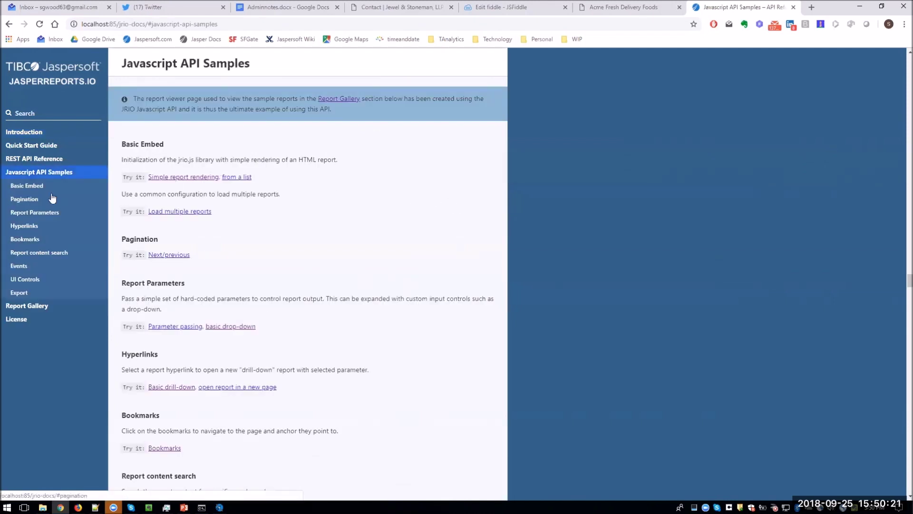
pyautogui.click(184, 181)
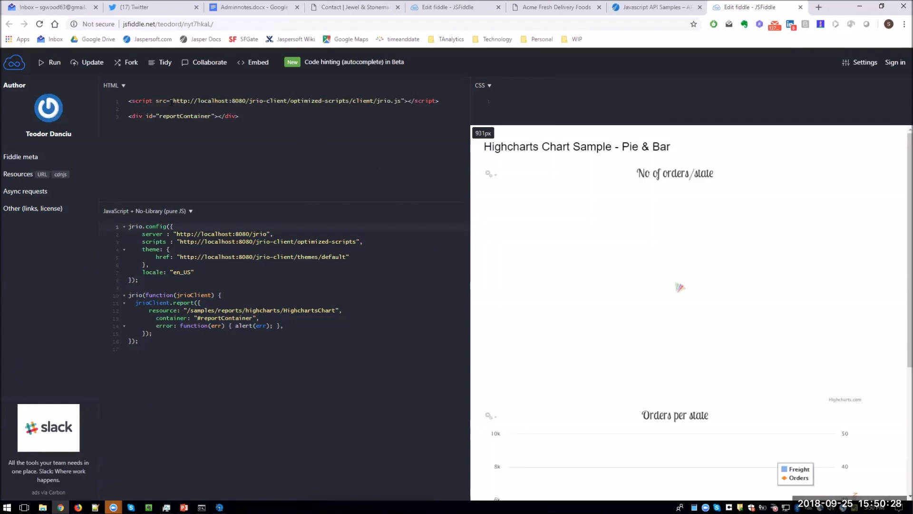
# Step: Highlight the jrio.js script path and the reportContainer div in the fiddle's HTML pane
pyautogui.moveTo(172, 101); pyautogui.dragTo(270, 101)
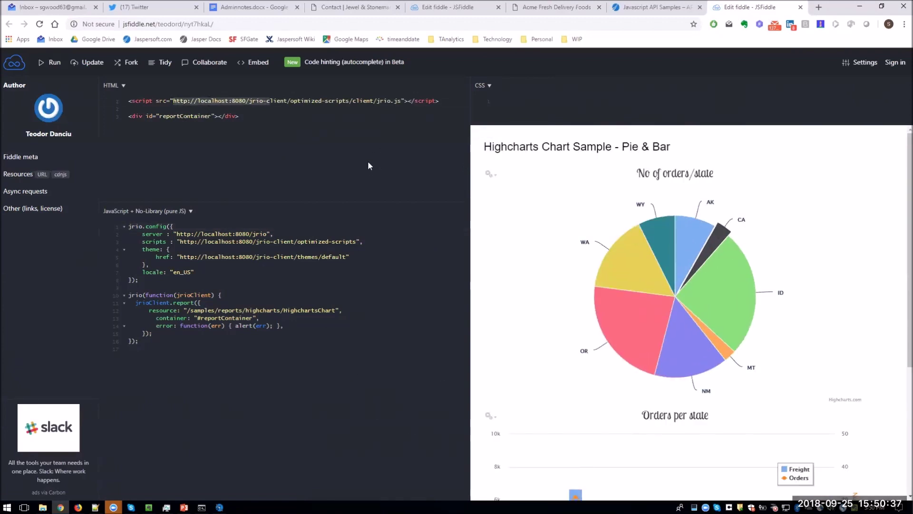
pyautogui.click(322, 101)
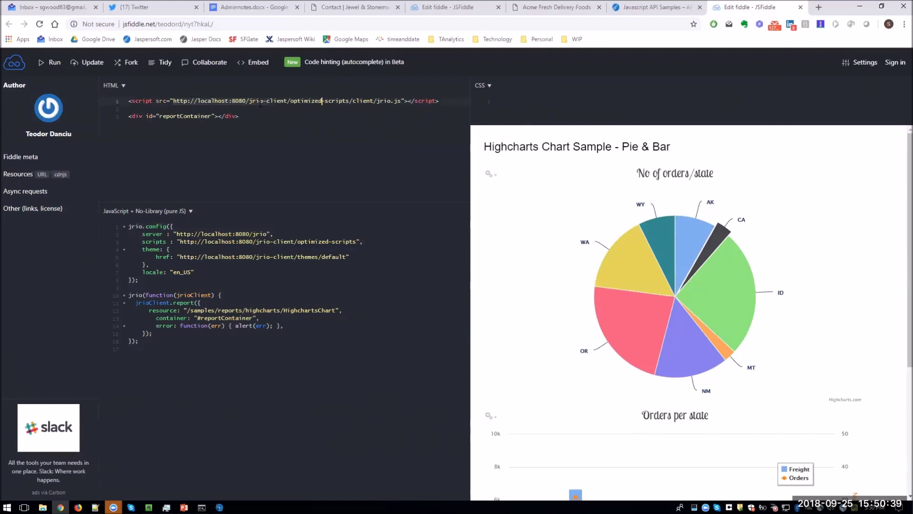
pyautogui.doubleClick(385, 101)
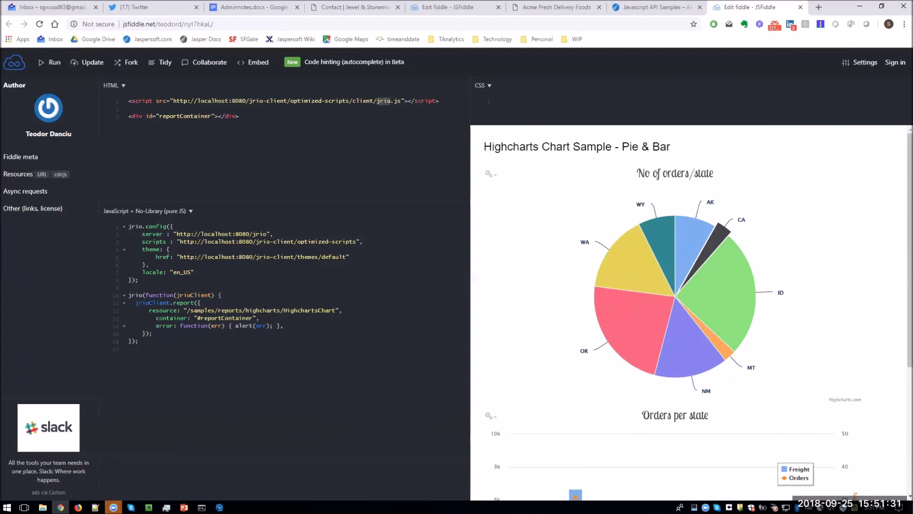
pyautogui.click(170, 116)
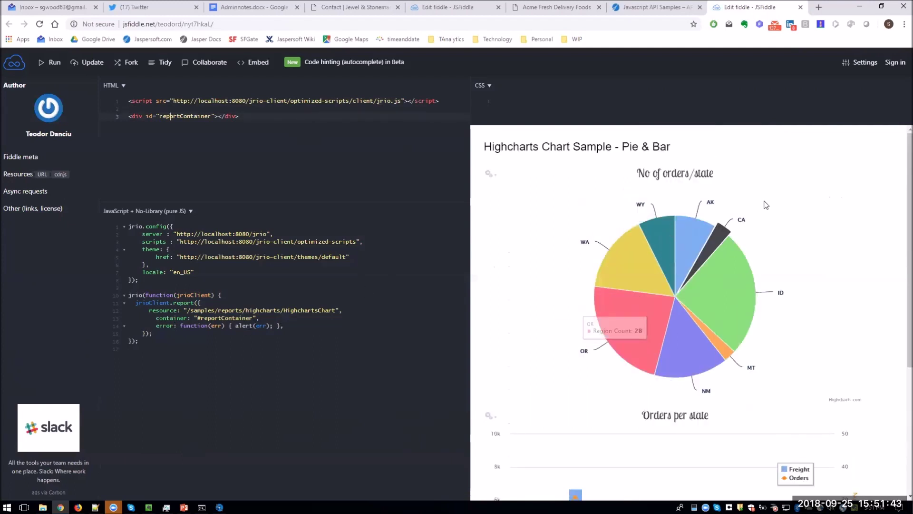
# Step: Turn the No of orders/state pie into a column chart, review it, and close the fiddle
pyautogui.moveTo(731, 257)
pyautogui.click(489, 174)
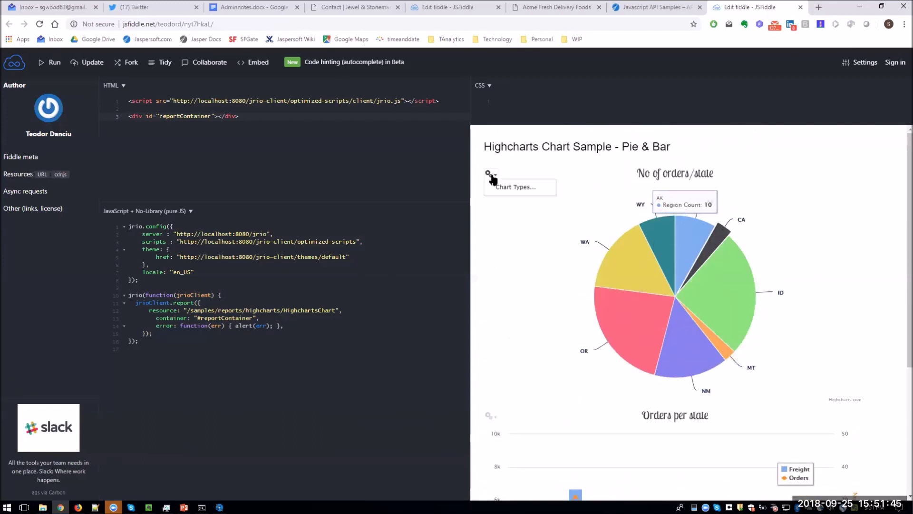
pyautogui.click(489, 174)
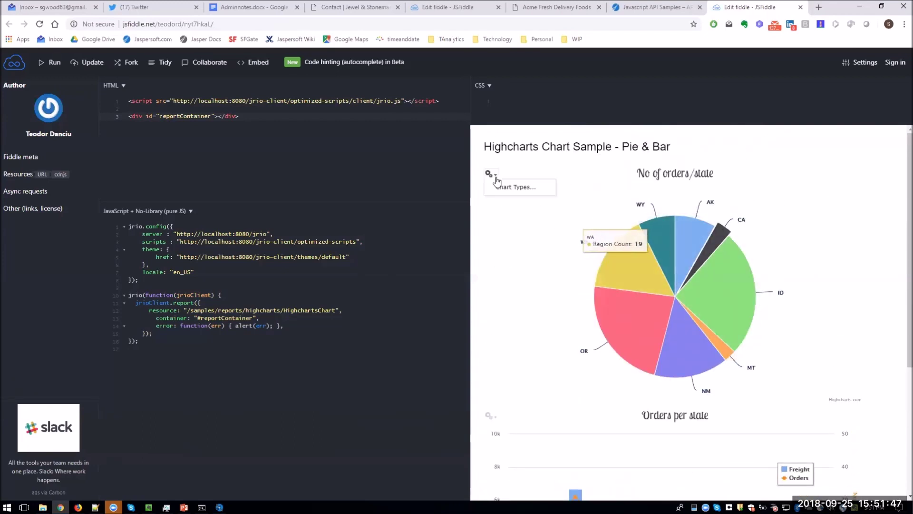
pyautogui.click(511, 187)
pyautogui.click(578, 229)
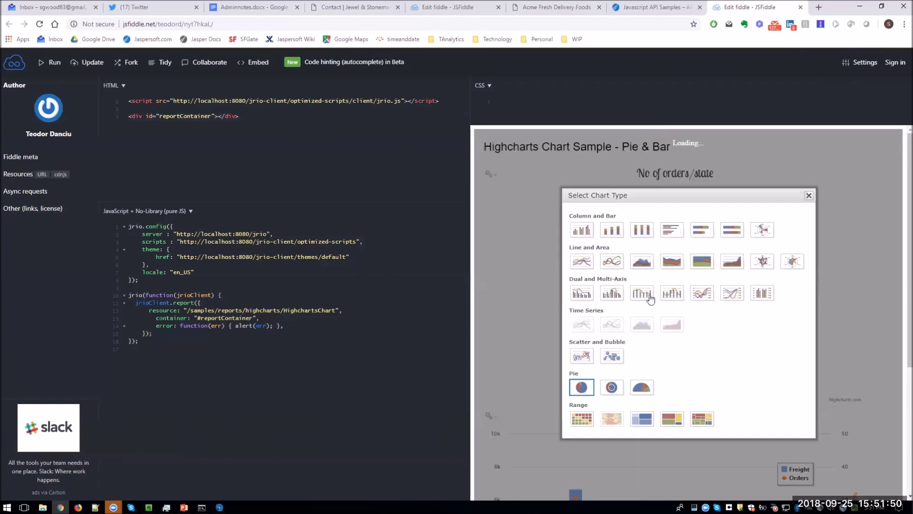
pyautogui.click(809, 195)
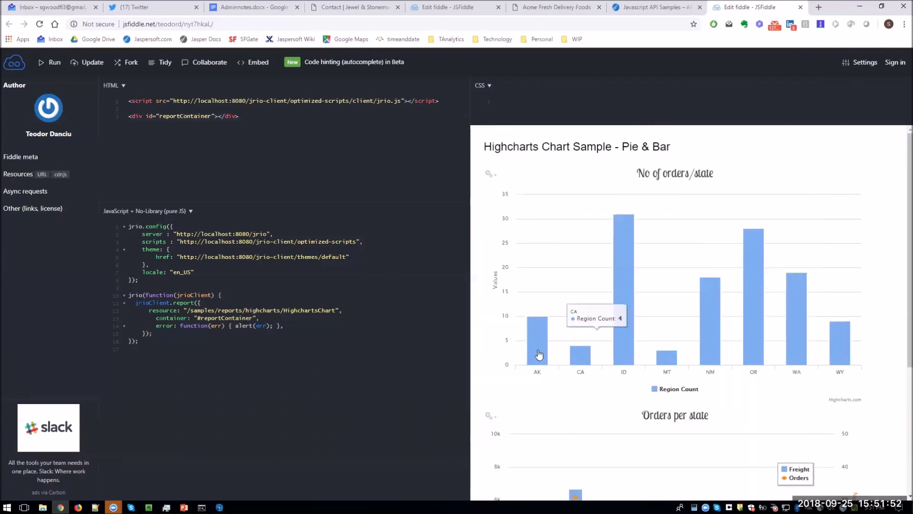
pyautogui.scroll(-4, 687, 347)
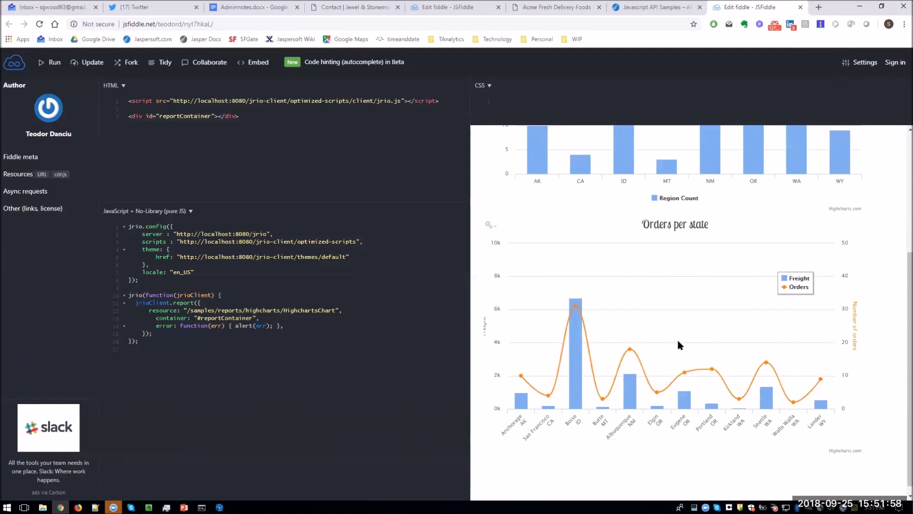
pyautogui.scroll(4, 678, 341)
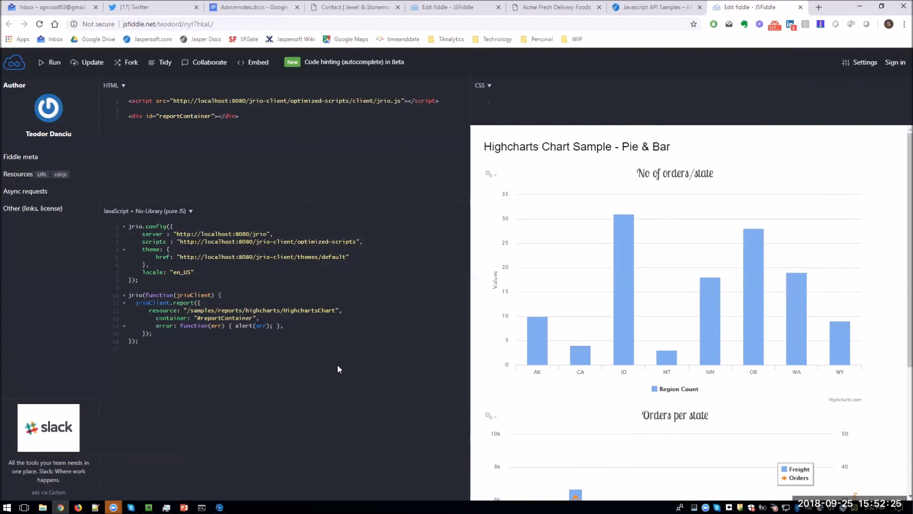
pyautogui.click(801, 6)
# Step: Find the Hyperlinks samples and open 'Basic drill-down' in JSFiddle
pyautogui.scroll(-1, 320, 320)
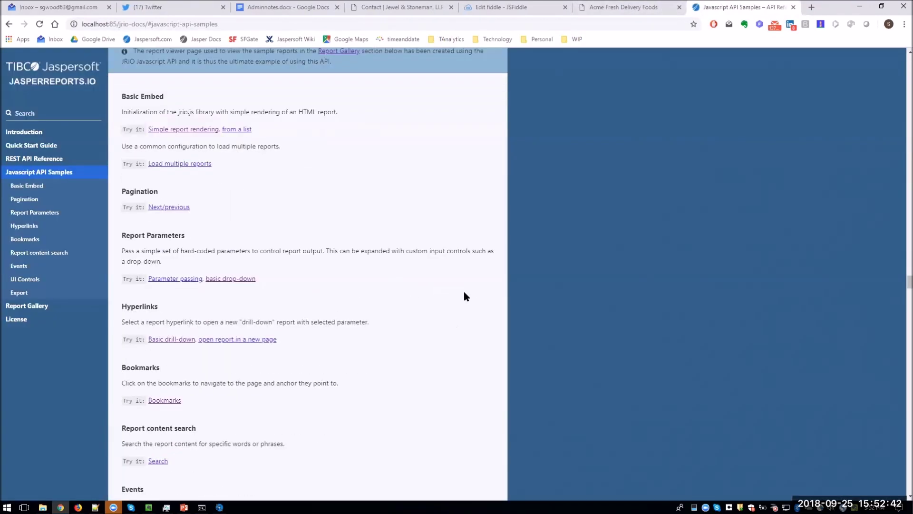
pyautogui.scroll(-3, 464, 292)
pyautogui.scroll(-3, 388, 273)
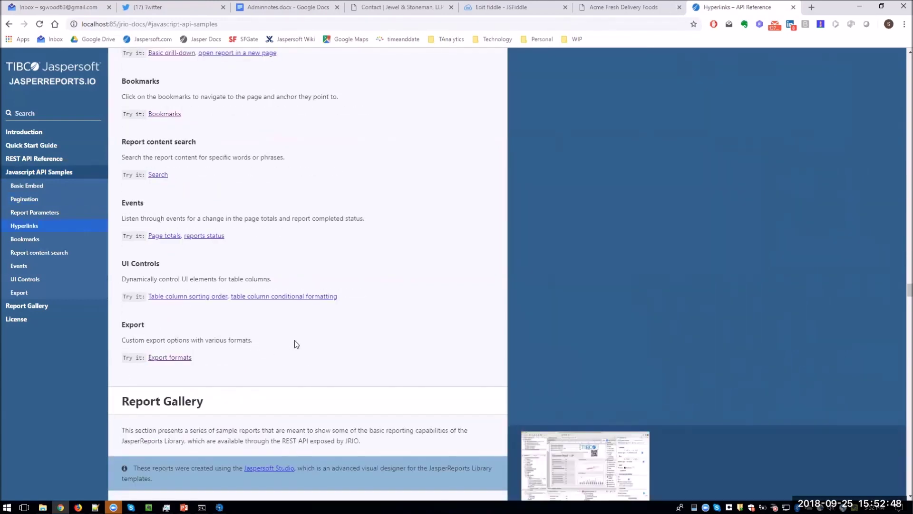
pyautogui.scroll(2, 328, 252)
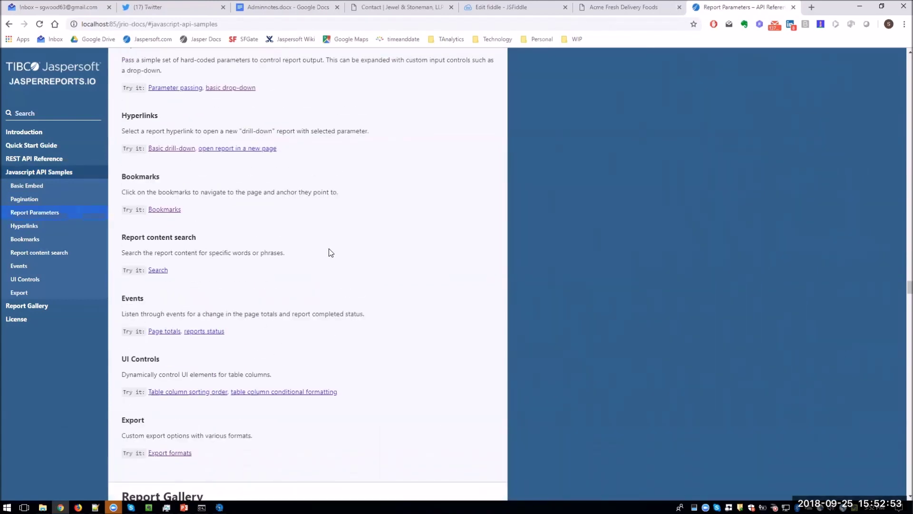
pyautogui.scroll(5, 376, 162)
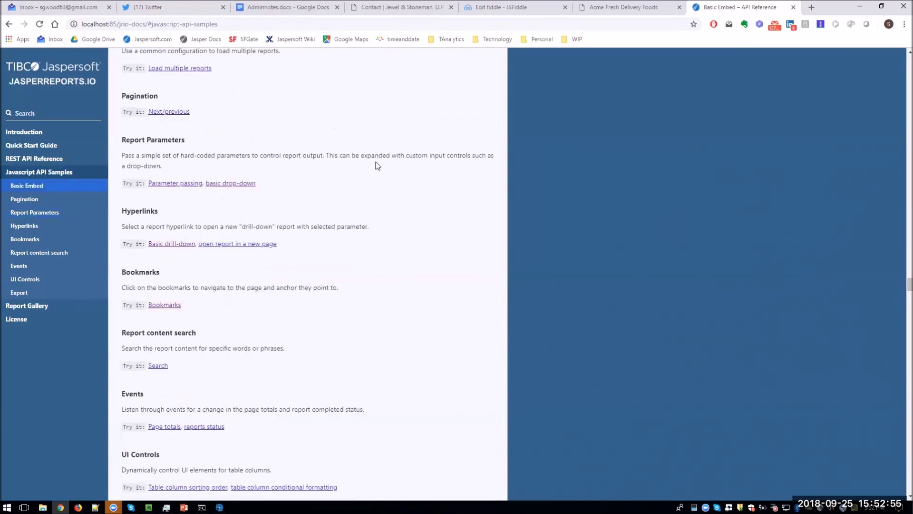
pyautogui.scroll(-2, 375, 250)
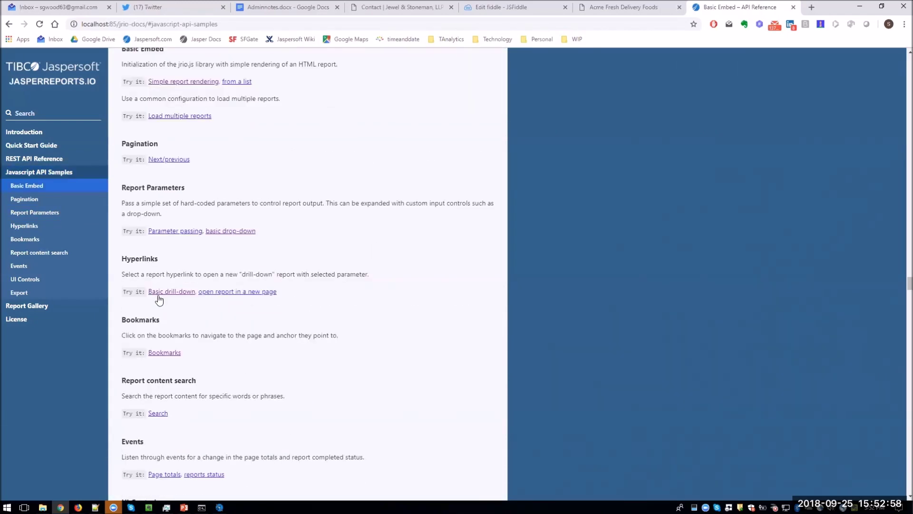
pyautogui.click(159, 292)
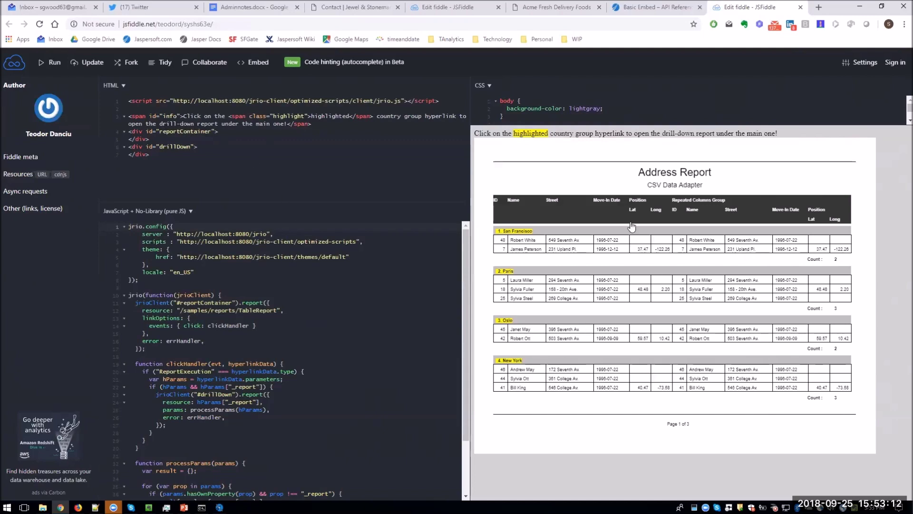
# Step: In the fiddle's JavaScript, point out the hyperlinkData click handler and select the TableReport path on line 12
pyautogui.hotkey('ctrl', 'z')
pyautogui.hotkey('ctrl', 'y')
pyautogui.scroll(-3, 239, 312)
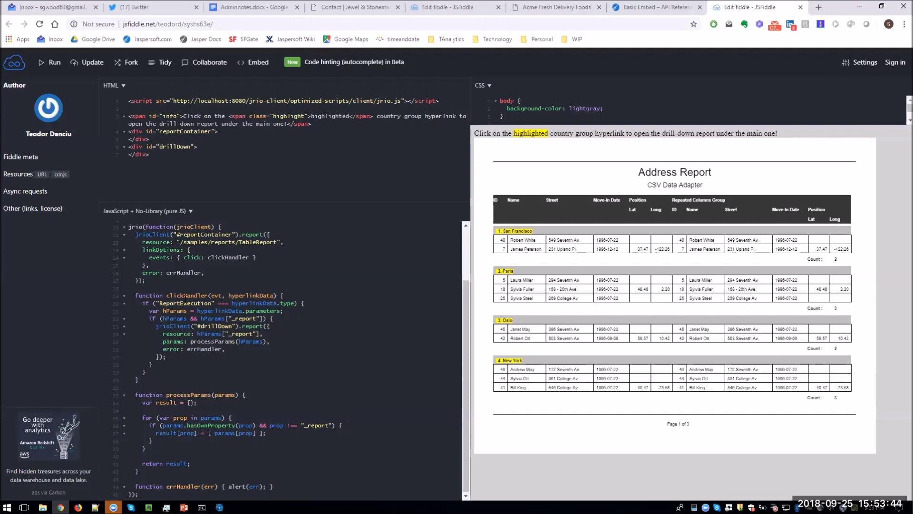
pyautogui.click(277, 303)
pyautogui.moveTo(177, 242); pyautogui.dragTo(278, 241)
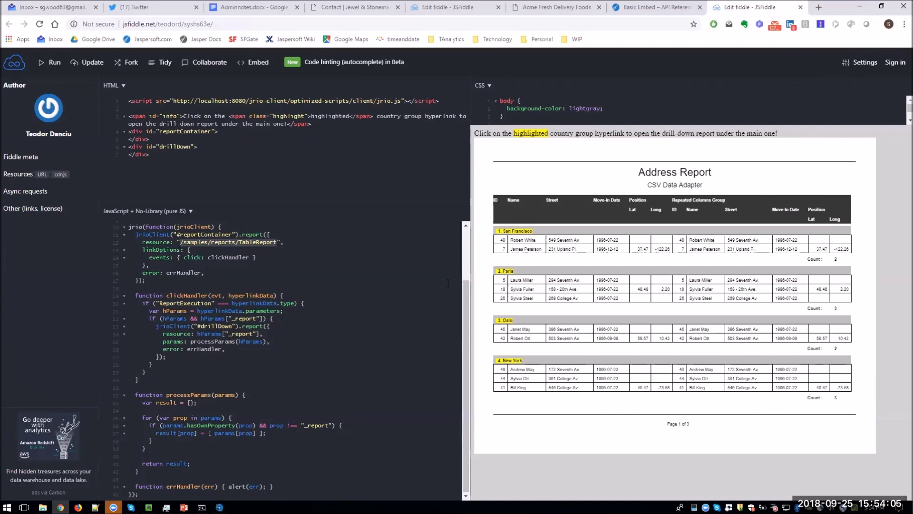
# Step: Drill down from the Paris city group to the Map Report showing a Google map of Paris
pyautogui.rightClick(562, 387)
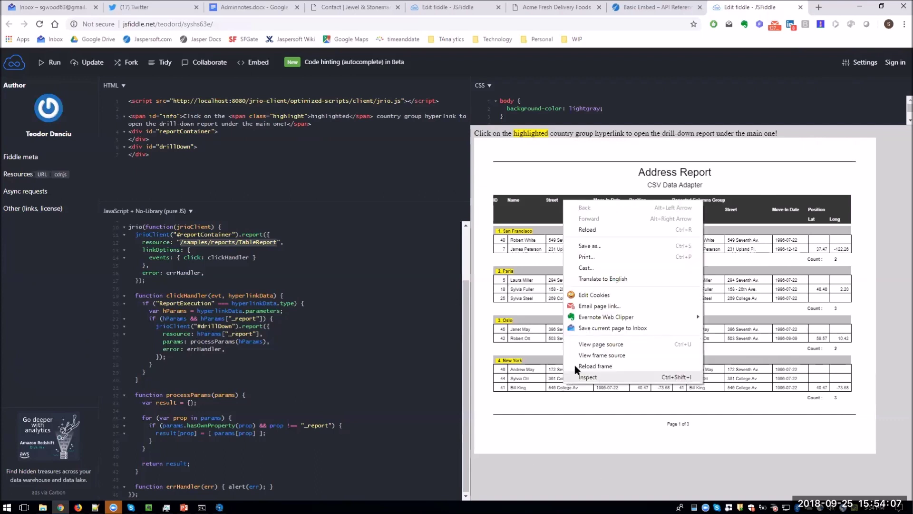
pyautogui.click(505, 278)
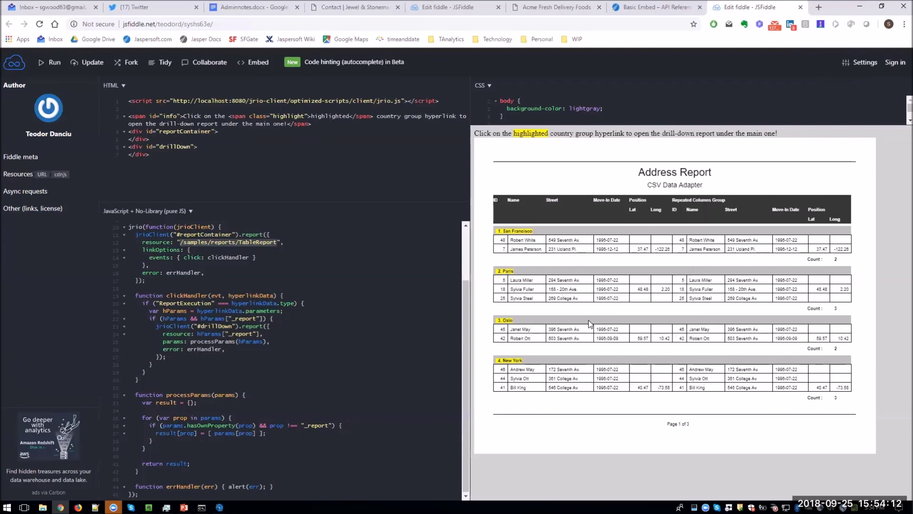
pyautogui.scroll(-4, 585, 311)
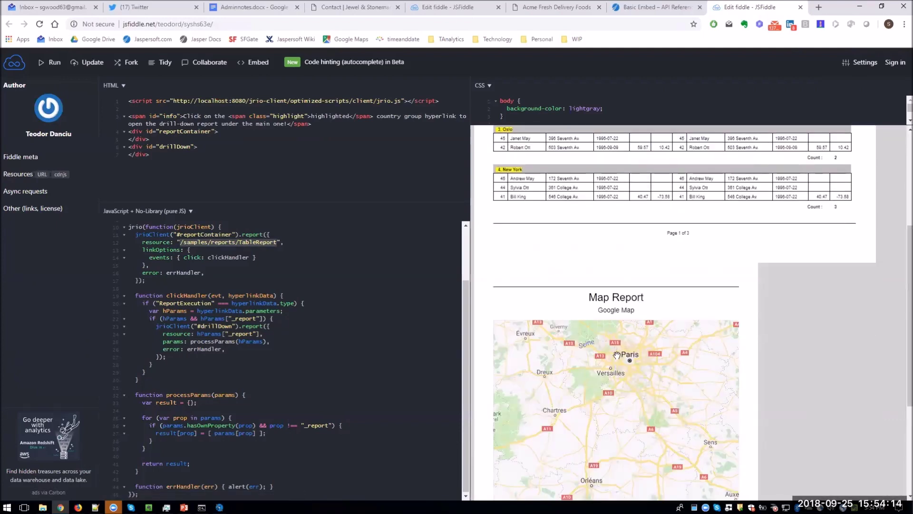